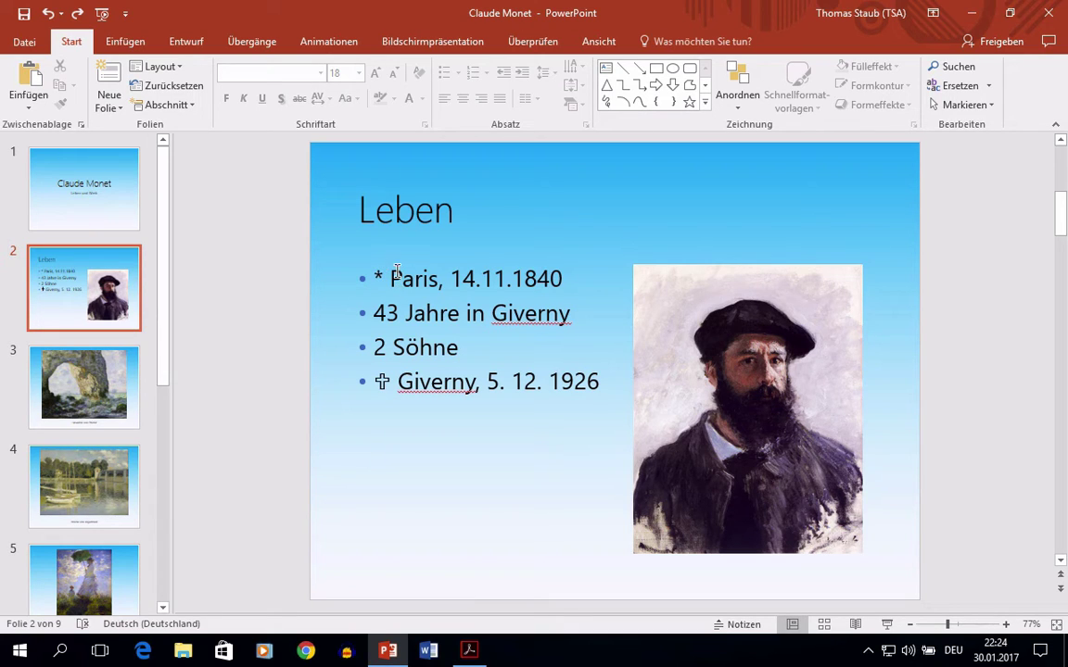
Step: Bring up the Animationen ribbon tools for the Leben slide
left_click(328, 41)
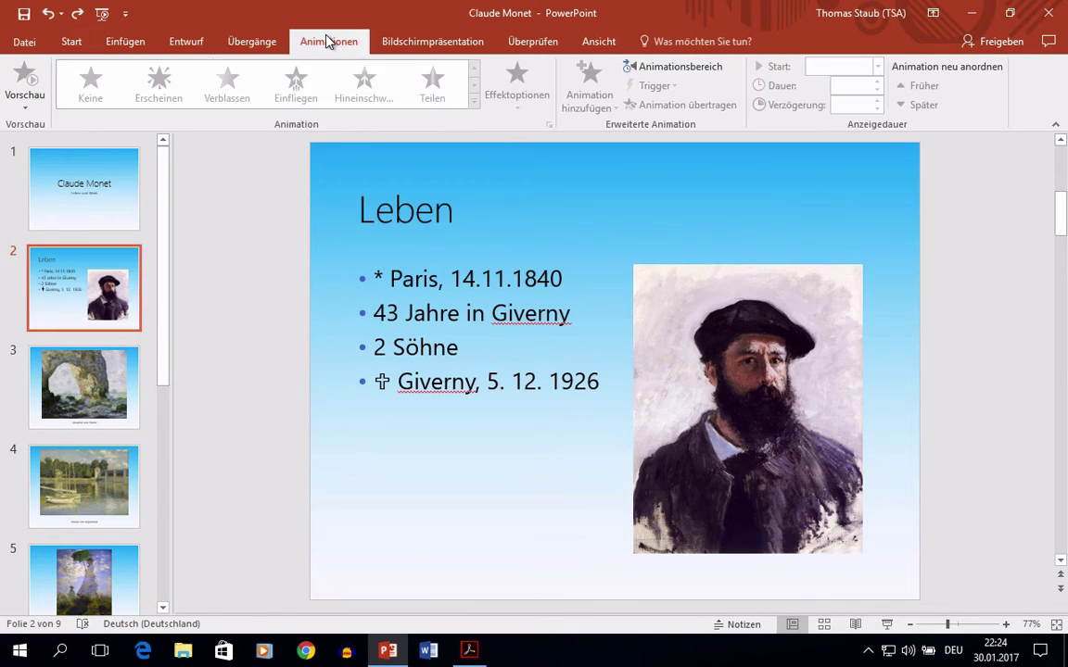
Step: Apply the Erscheinen entrance animation to the four Leben bullets
left_click(357, 262)
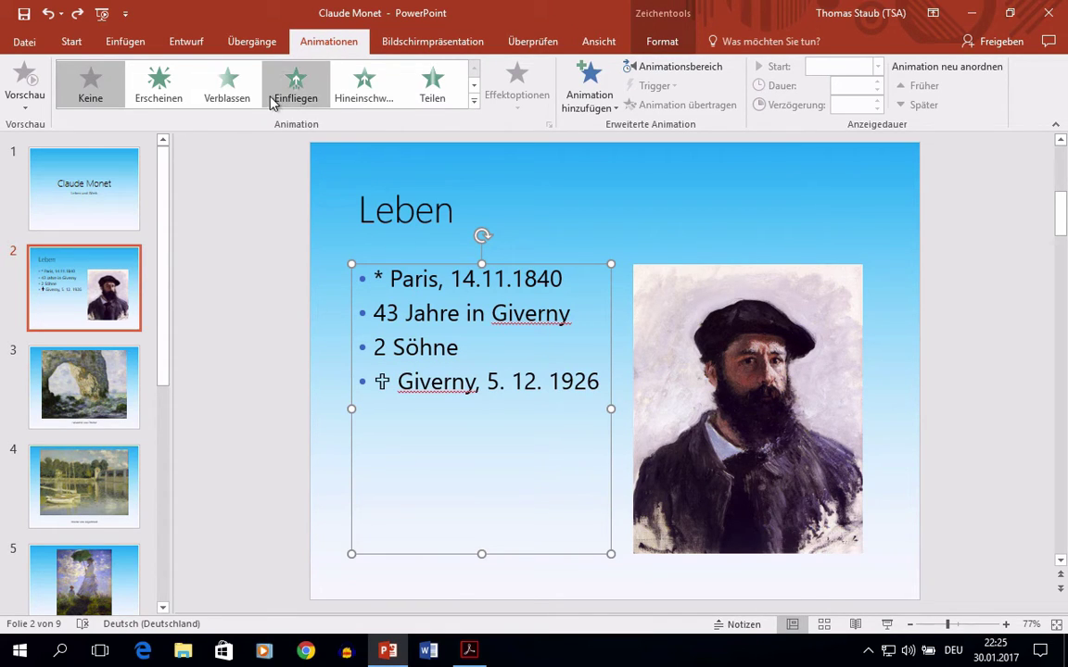
left_click(474, 107)
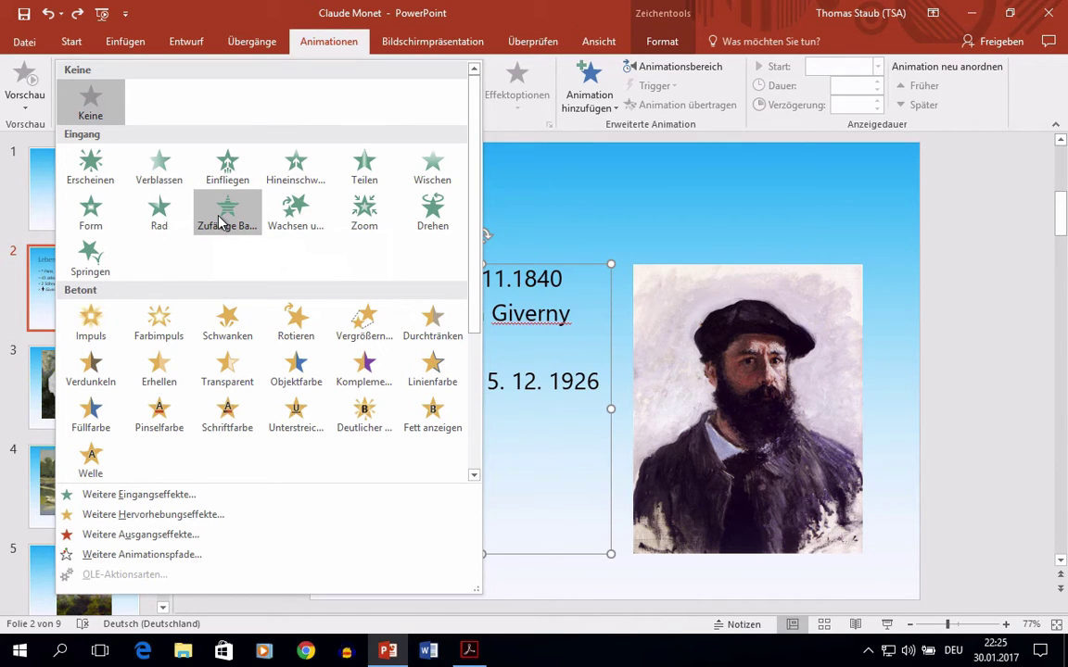
left_click(105, 176)
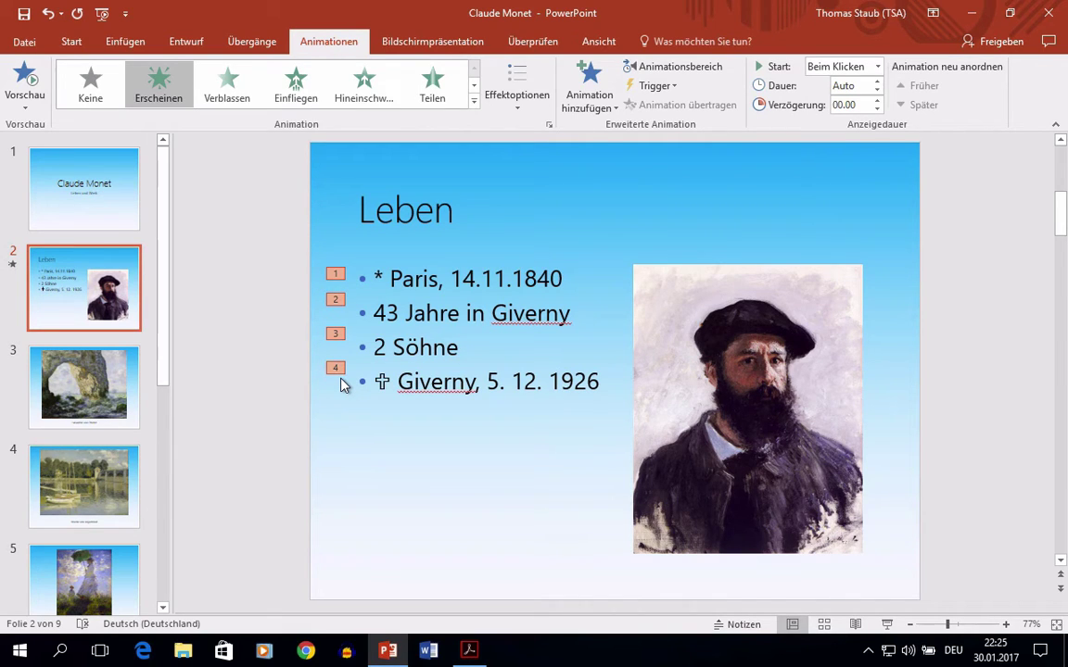
Step: Set the bullet animation to Nach Absatz, keep Start on click, and show the animation pane
left_click(519, 100)
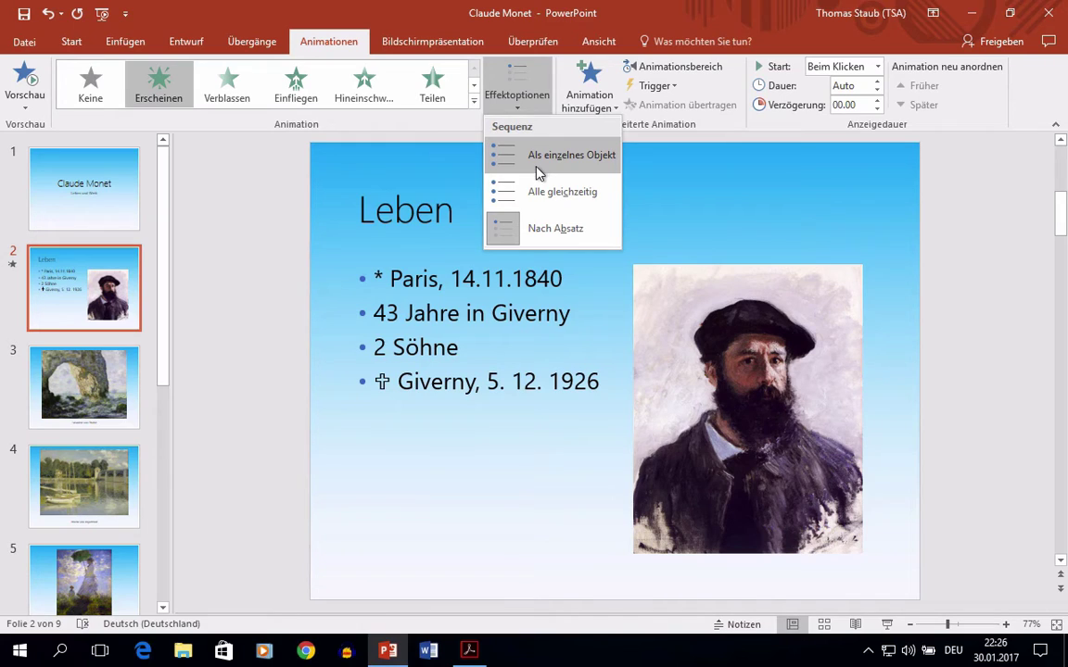
left_click(535, 232)
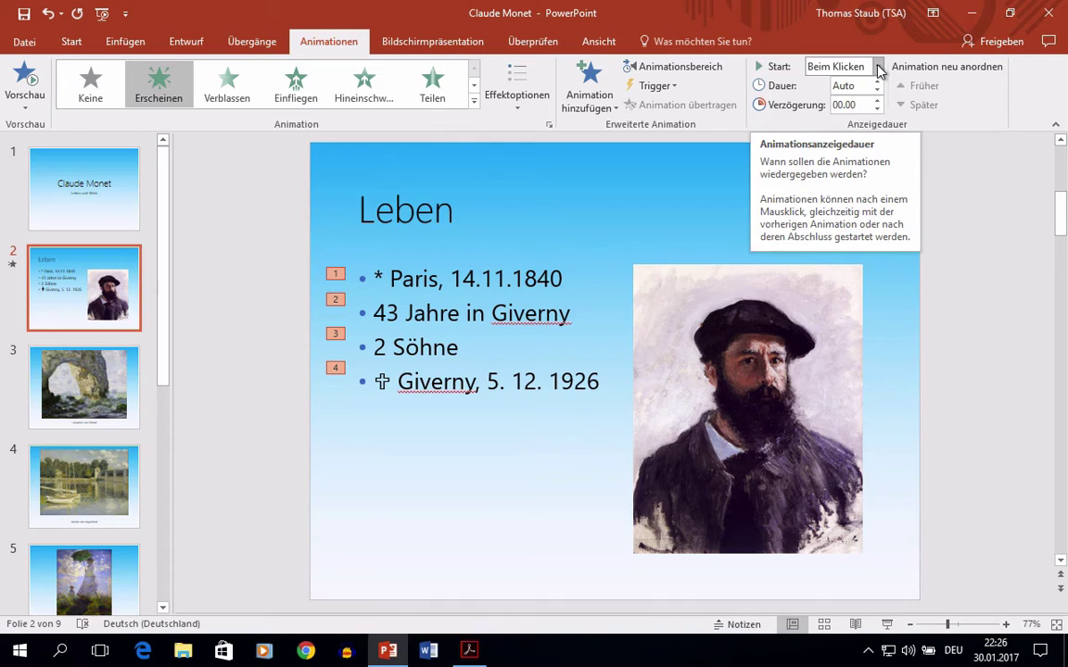
left_click(879, 69)
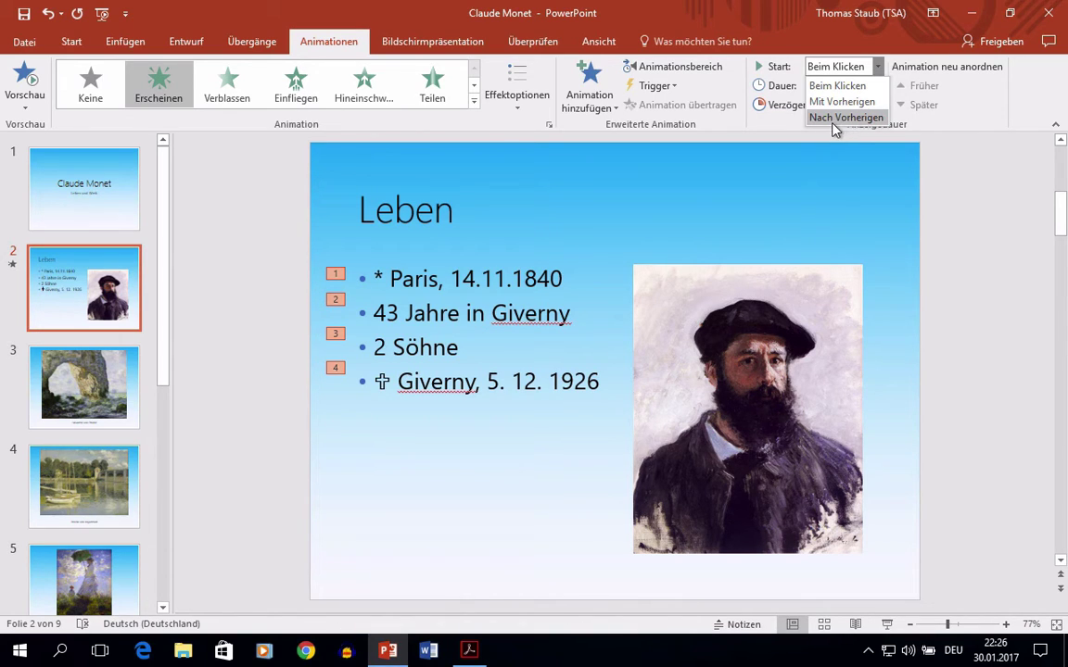
left_click(777, 116)
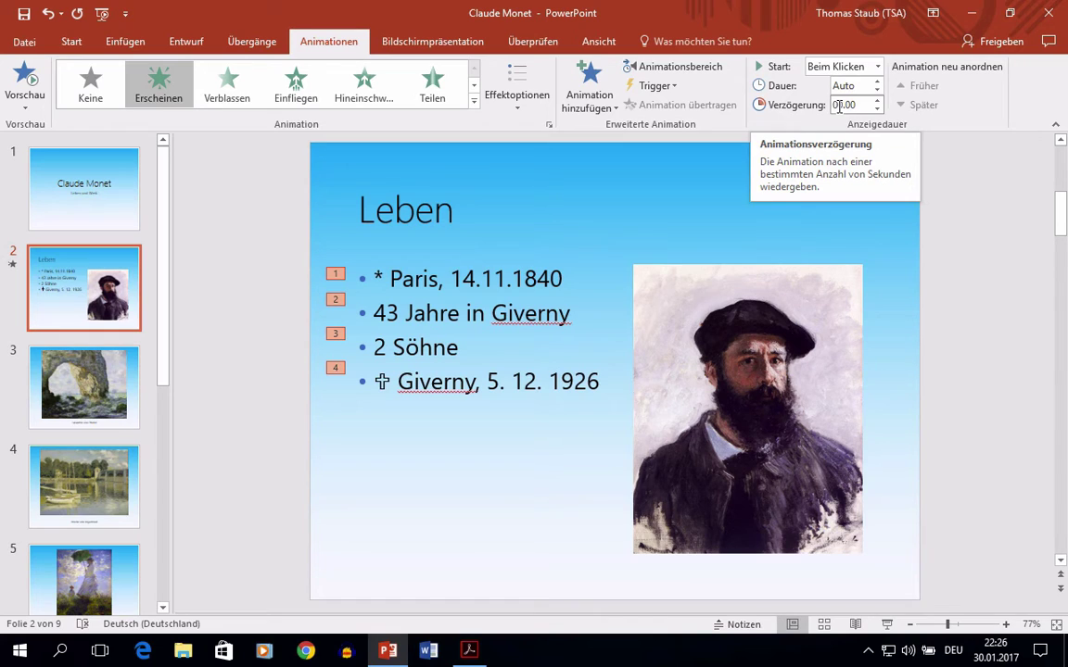
left_click(714, 77)
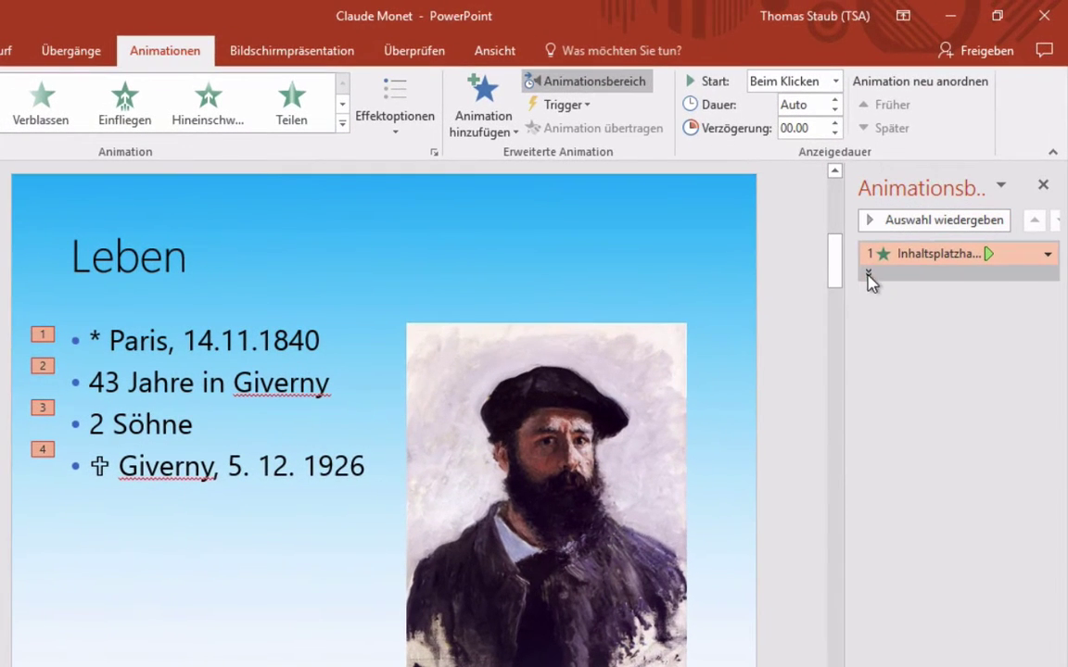
Step: Expand the bullet animation into four entries and open the first bullet's Erscheinen effect options
left_click(875, 262)
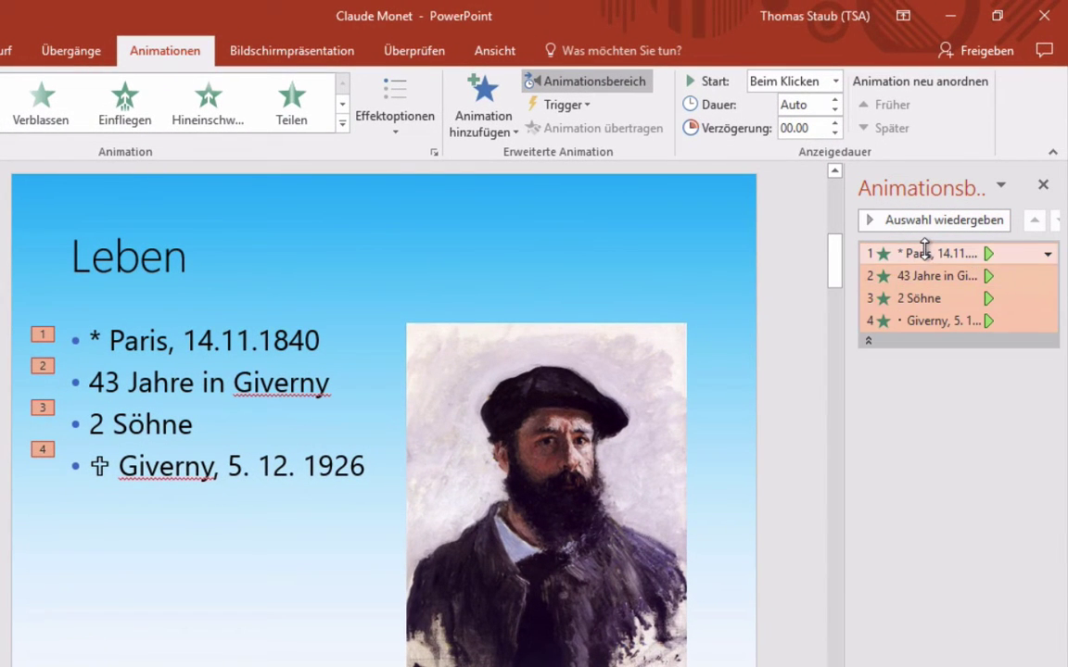
left_click(1047, 256)
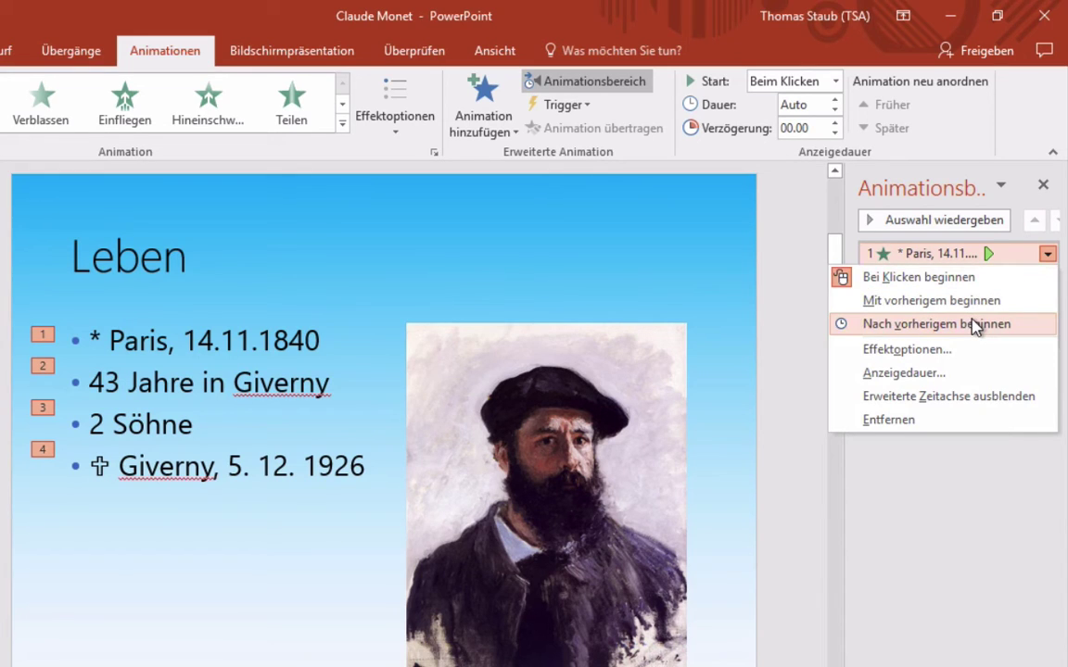
left_click(927, 350)
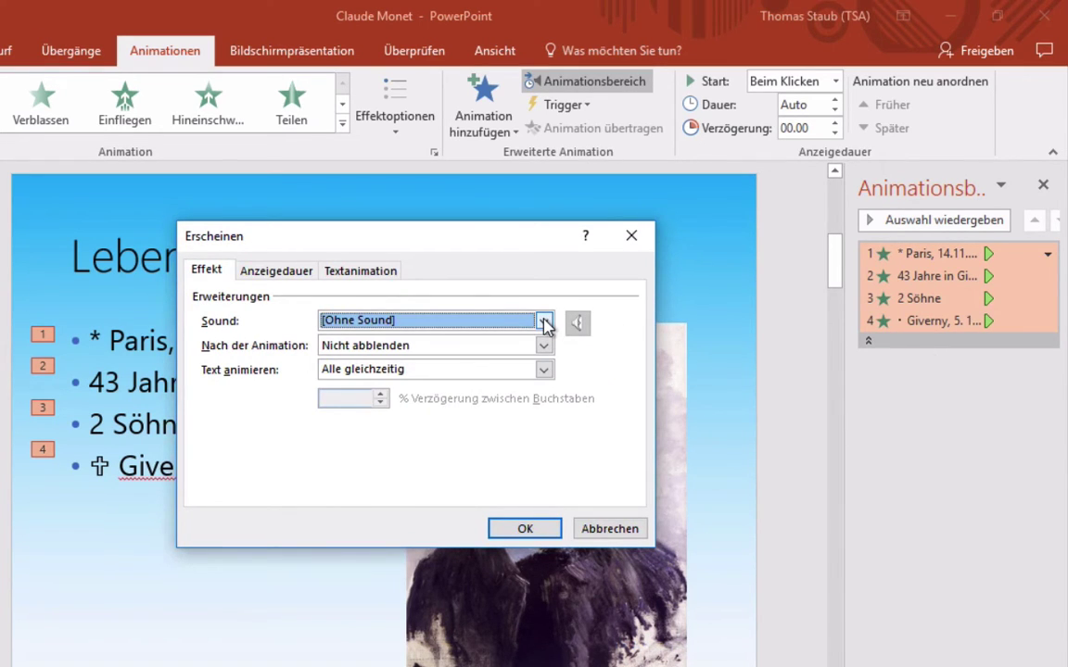
Step: Check the Sound list, then close the Erscheinen options without adding a sound
left_click(546, 323)
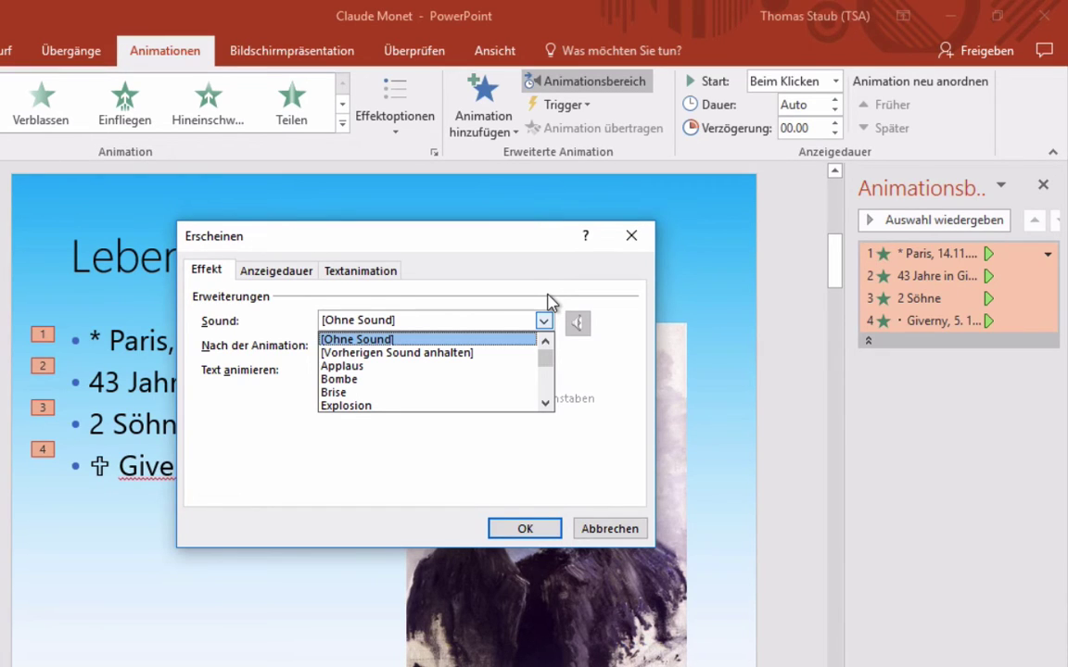
key("Escape")
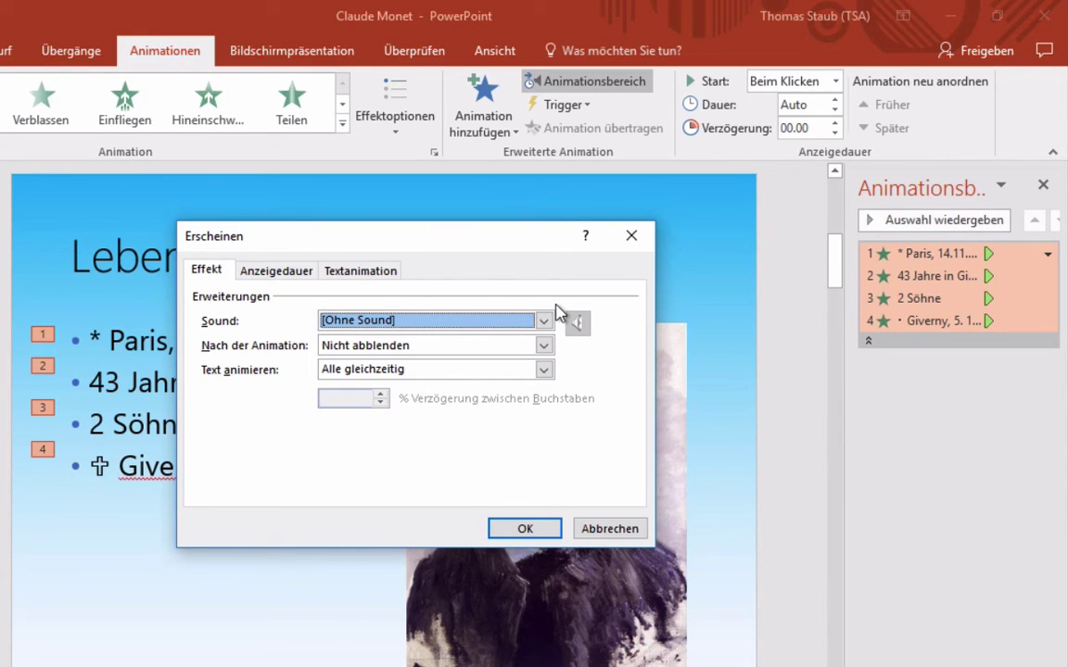
left_click(634, 237)
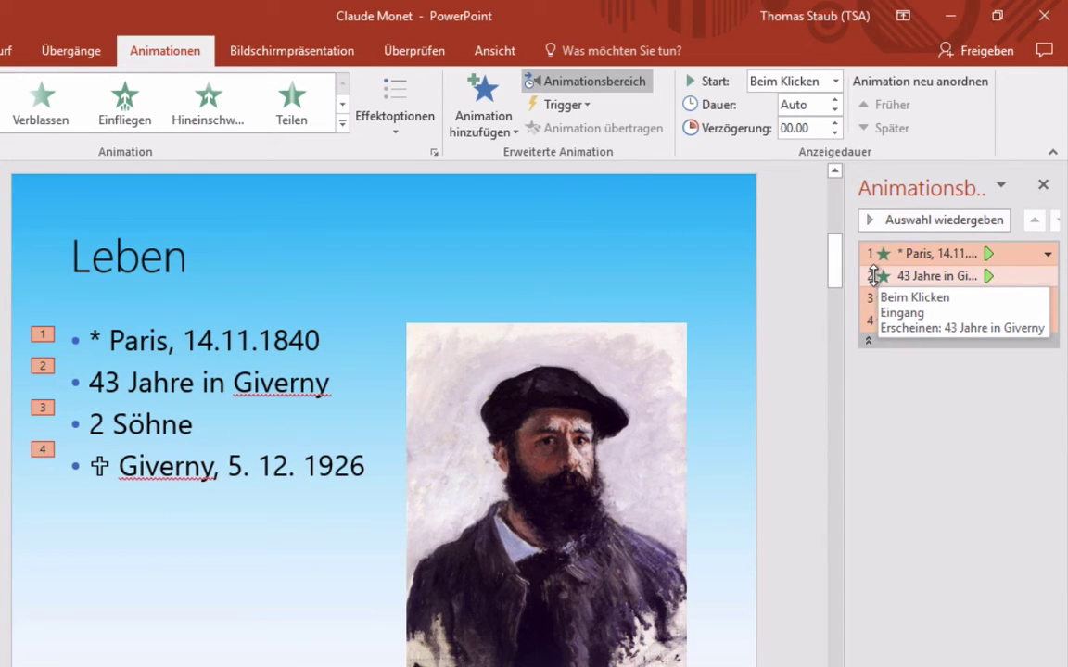
mouse_move(874, 275)
left_mouse_down()
mouse_move(897, 276)
mouse_move(872, 276)
mouse_move(932, 253)
left_mouse_up()
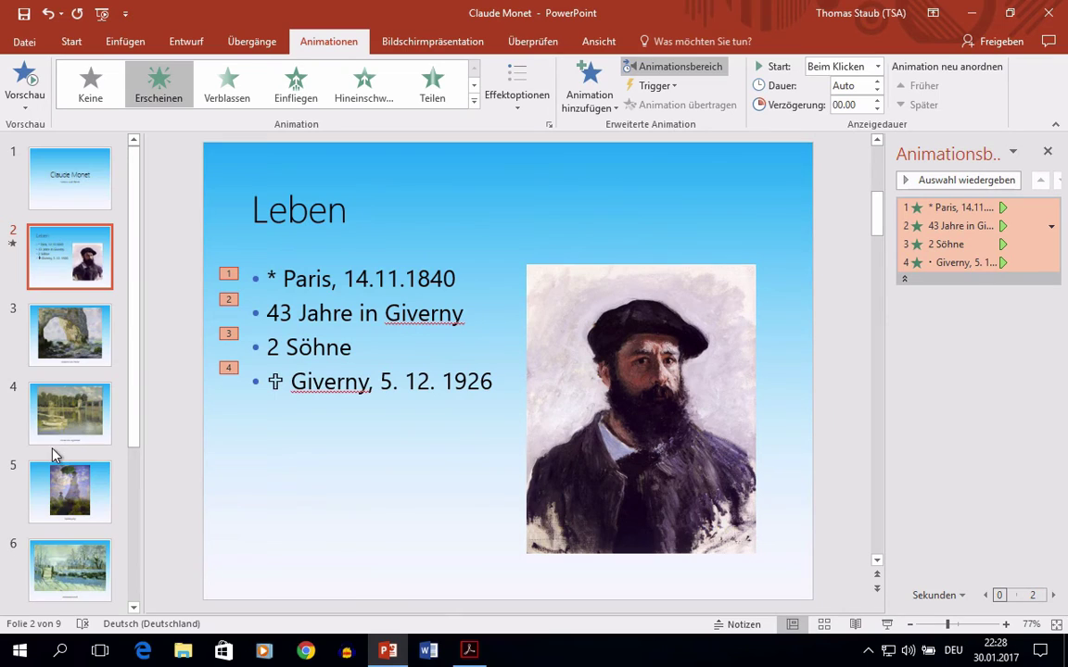
scroll(53, 454, "down", 3)
scroll(47, 403, "down", 2)
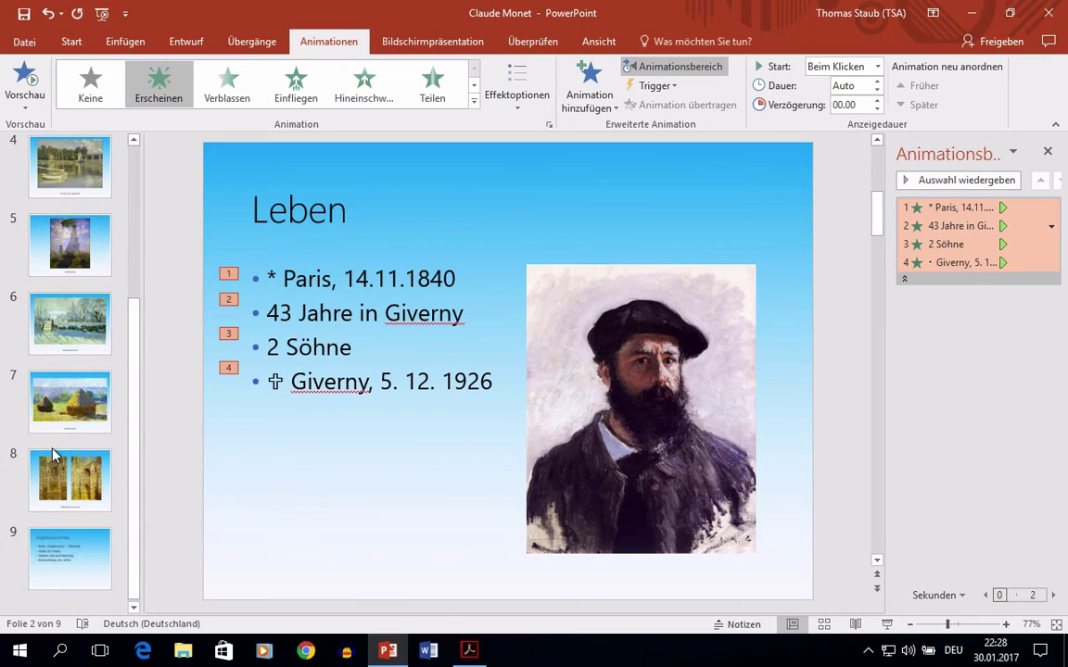
Step: Give the four Impressionismus bullets on slide 9 numbered Erscheinen animations, then go to slide 8
left_click(76, 561)
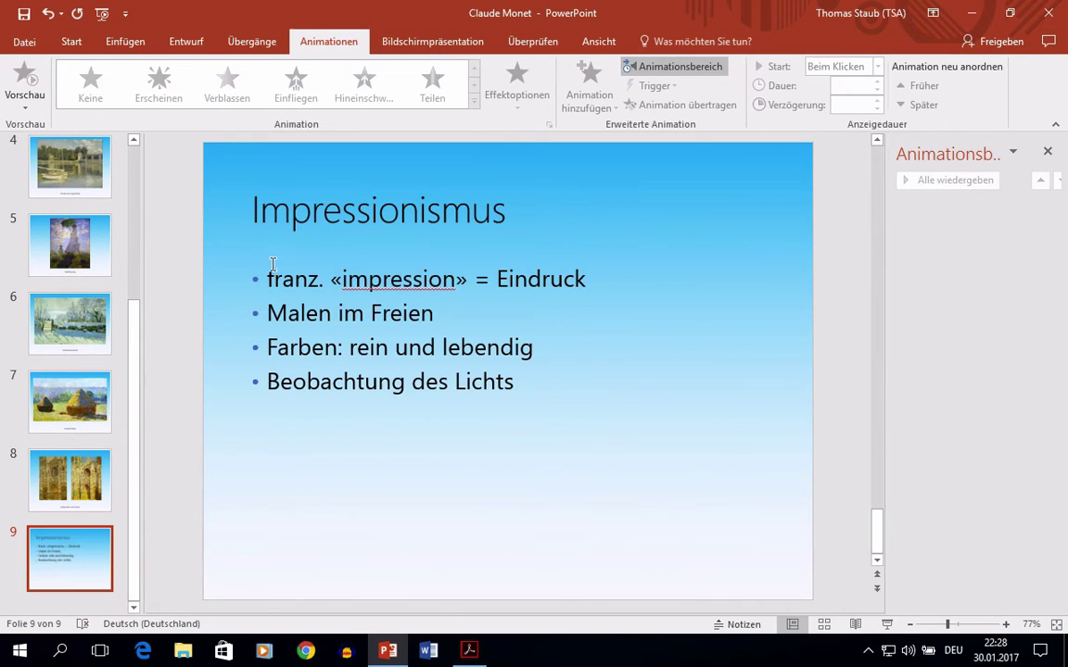
left_click(257, 268)
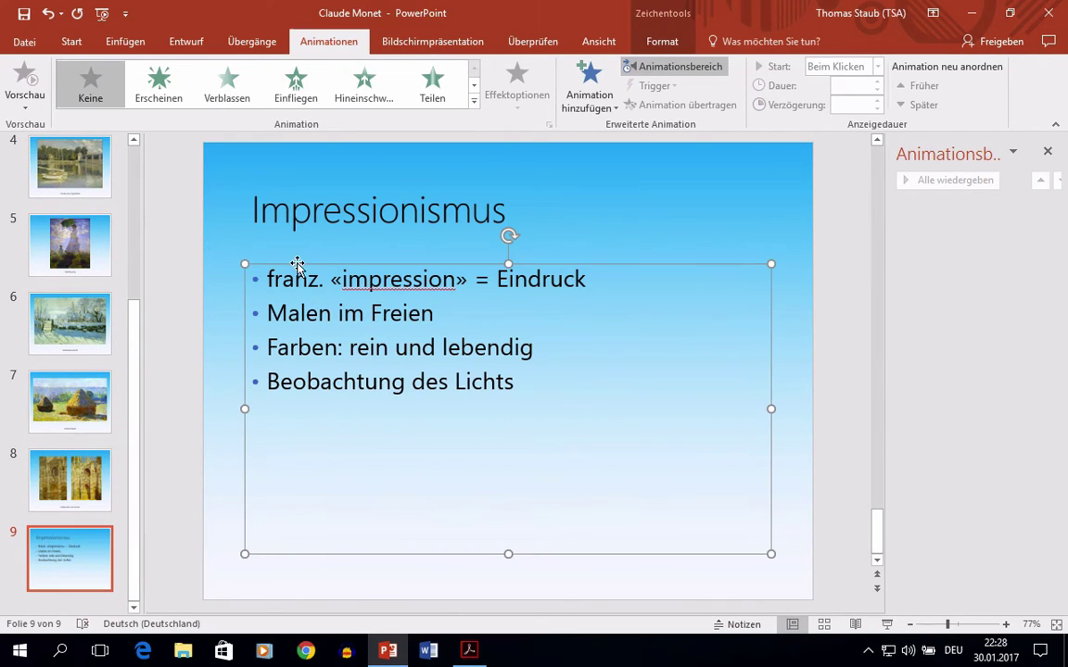
left_click(163, 87)
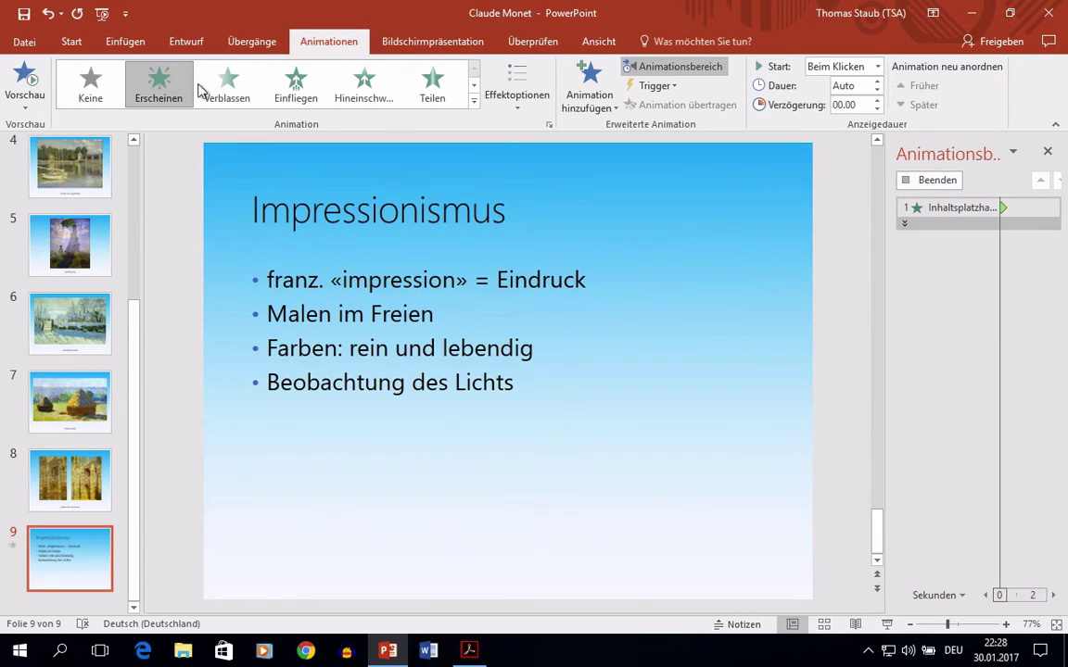
left_click(905, 227)
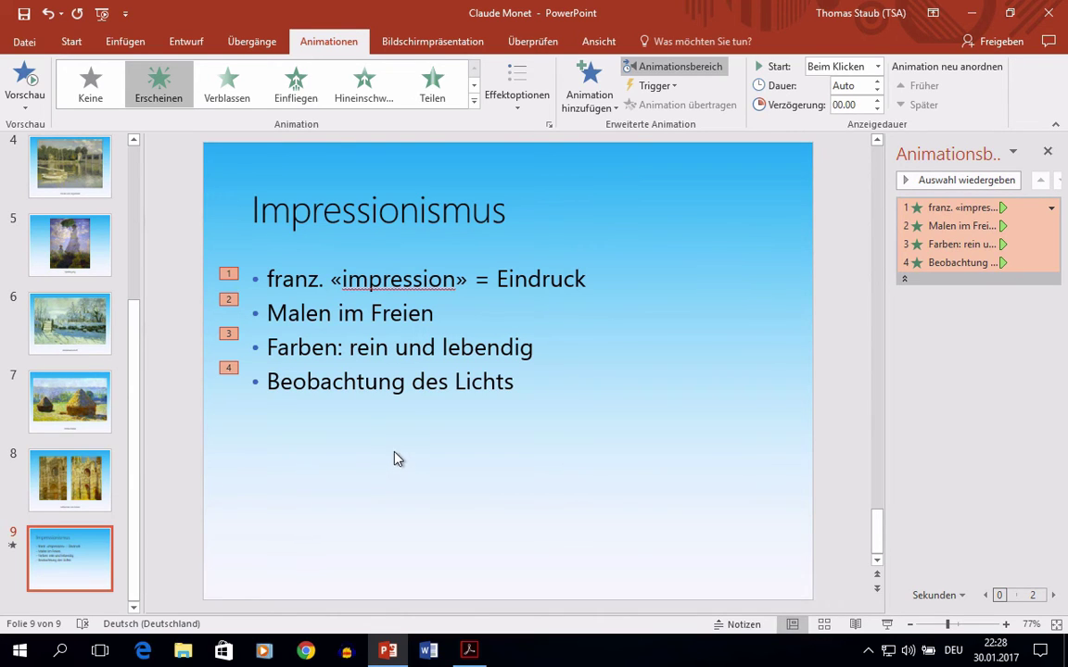
left_click(62, 481)
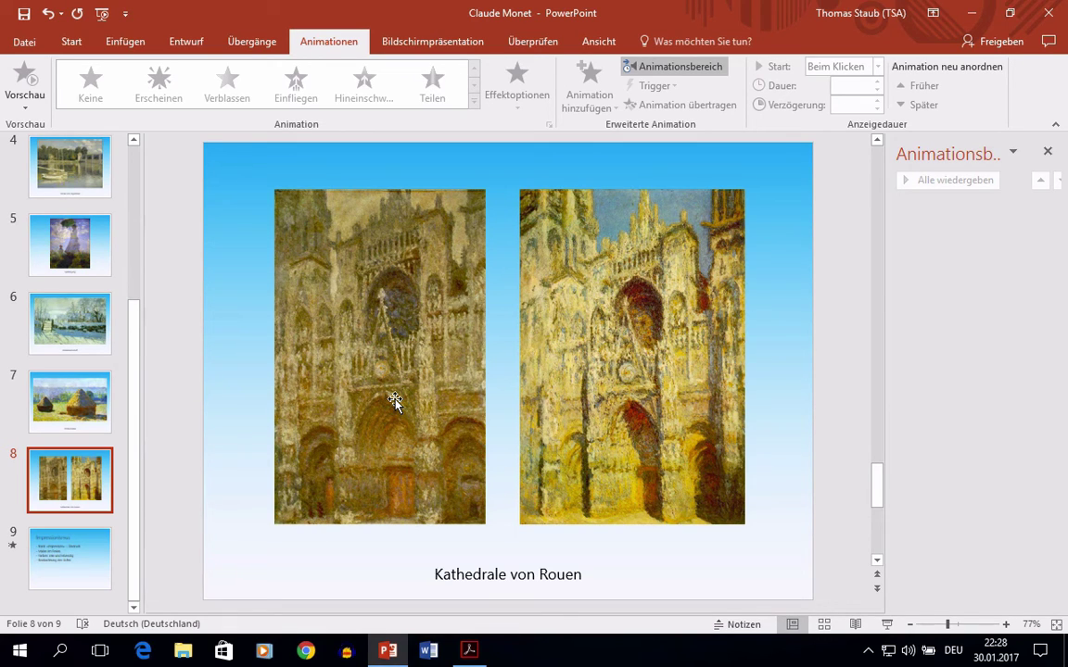
Step: Make the left cathedral picture fade in (Verblassen) on click over 01.00 seconds
left_click(394, 401)
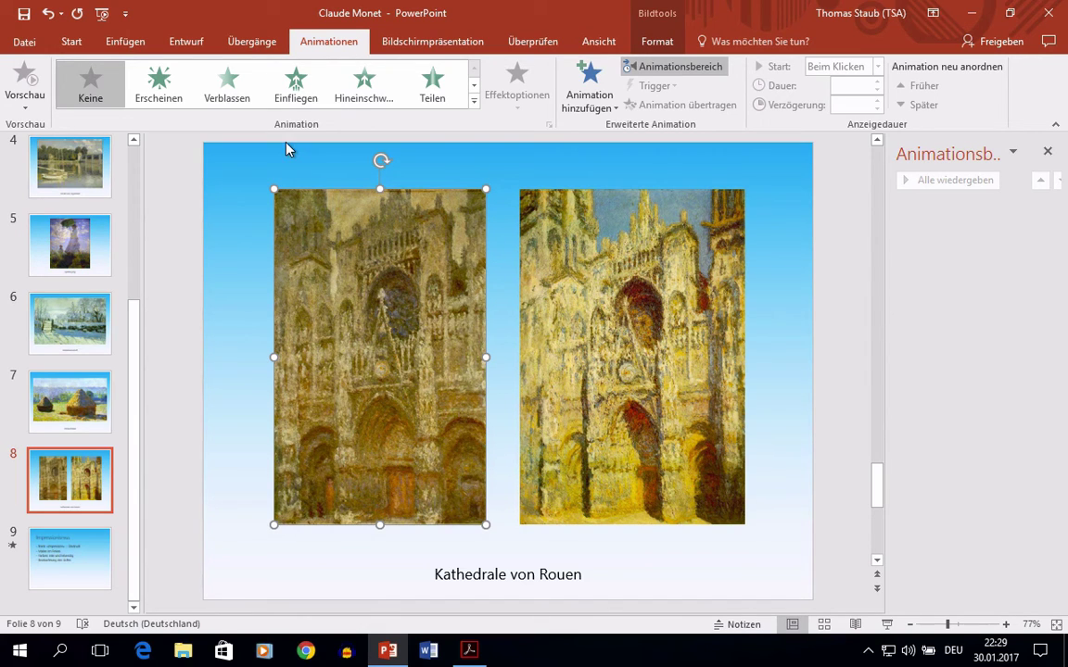
left_click(239, 96)
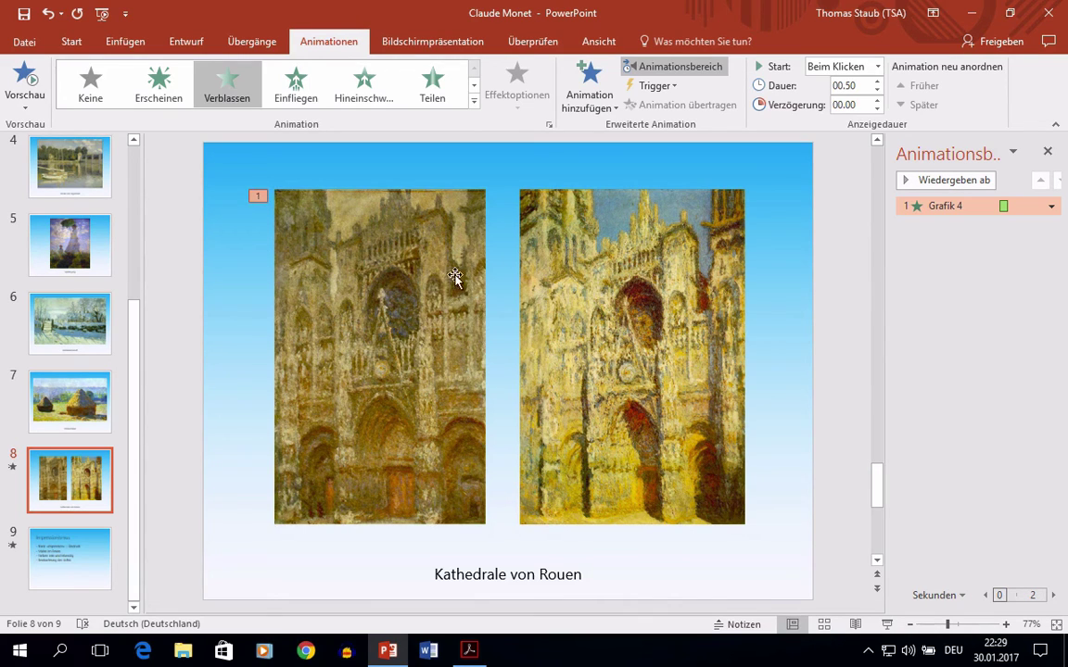
left_click(877, 81)
left_click(877, 81)
left_click(620, 301)
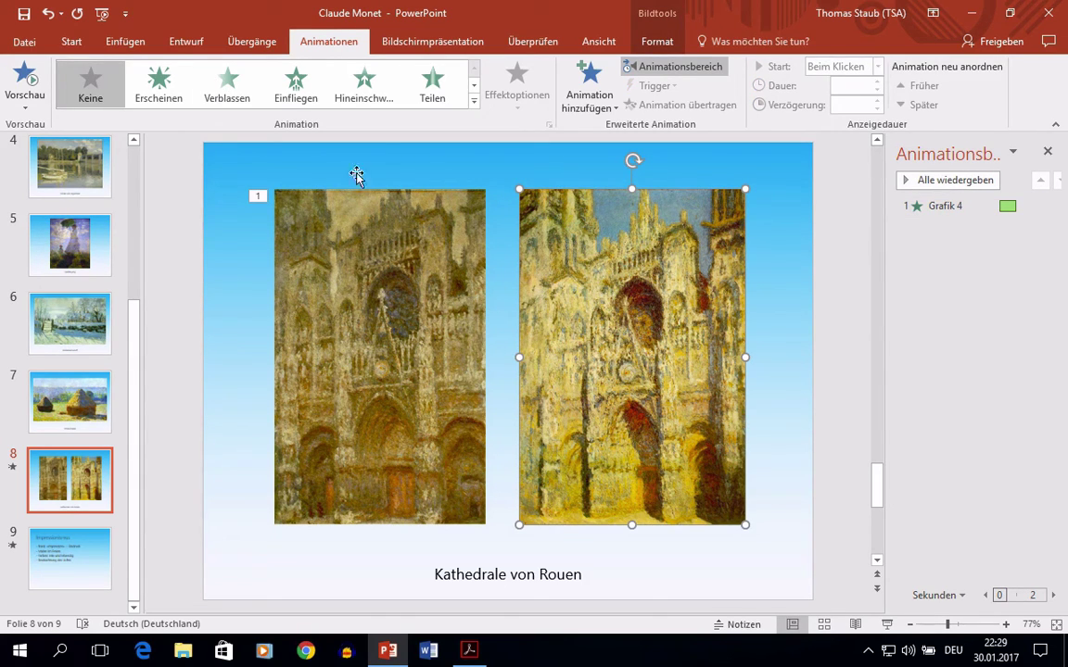
Step: Give the right cathedral picture a Verblassen fade starting Nach Vorherigem, lasting 01.00
left_click(227, 87)
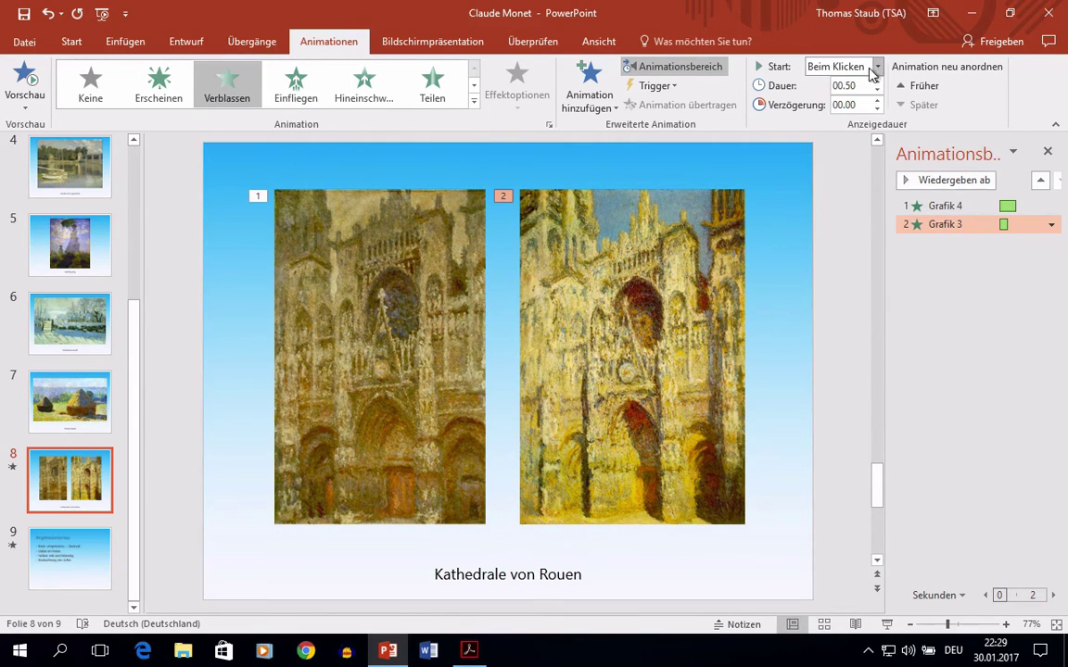
left_click(879, 67)
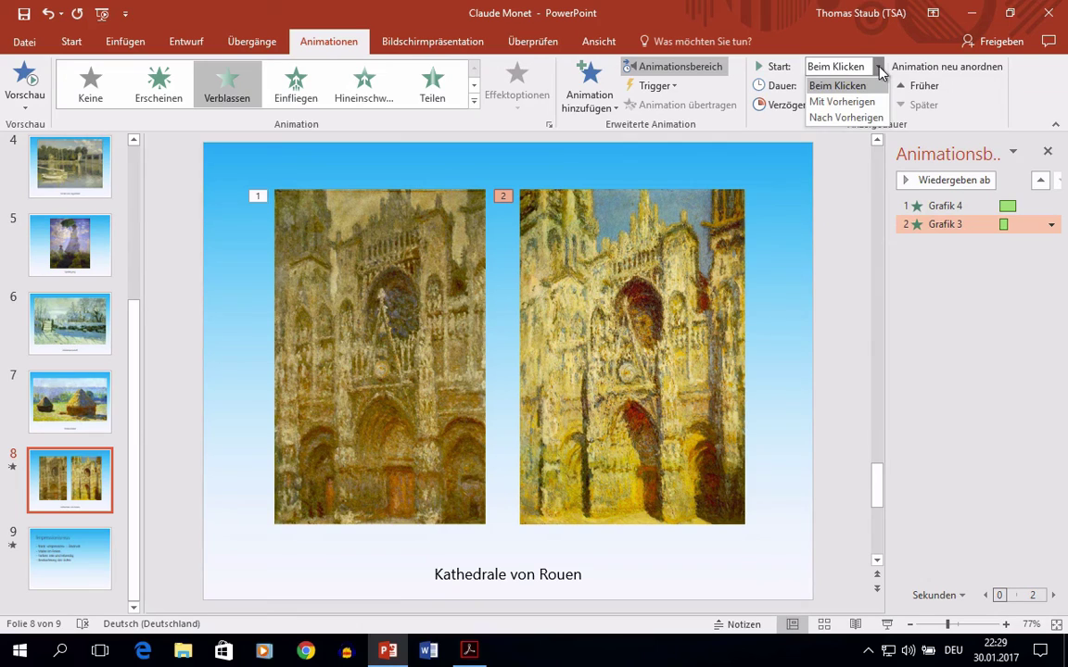
left_click(859, 118)
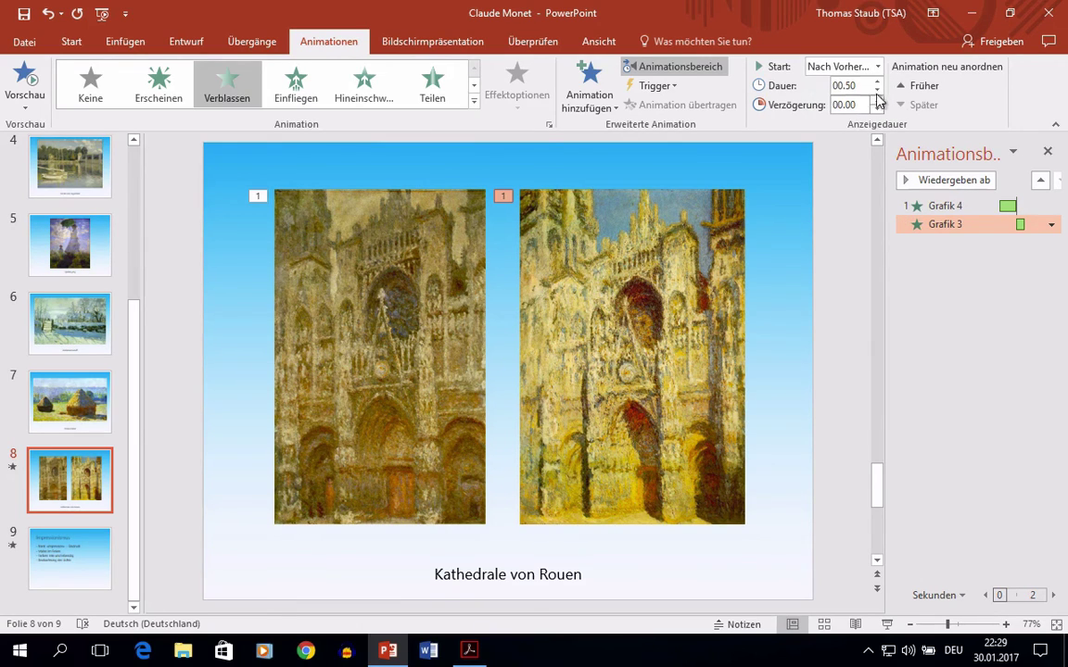
left_click(878, 82)
left_click(879, 82)
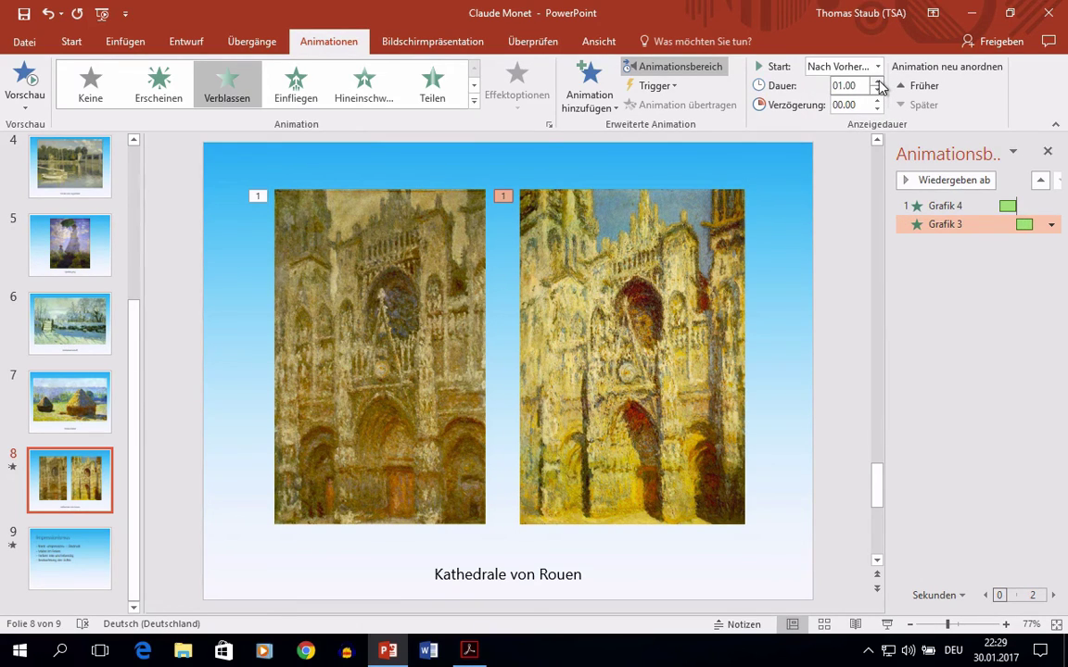
Step: Raise the right picture's fade delay (Verzögerung) to 02.00
left_click(878, 100)
left_click(878, 100)
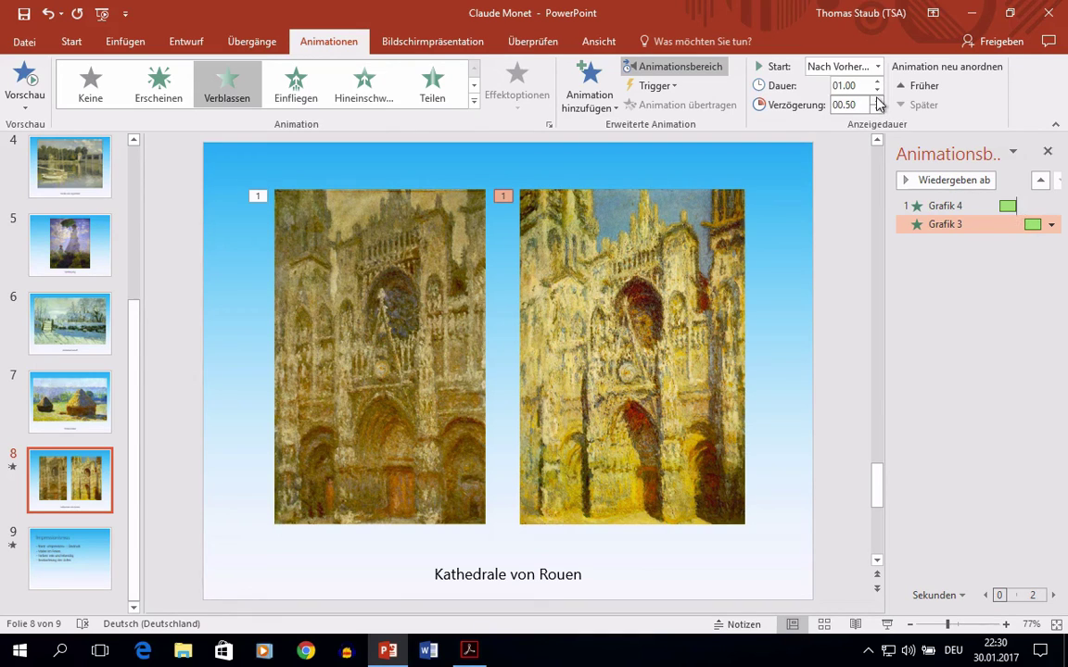
left_click(878, 100)
left_click(878, 100)
left_click(878, 100)
left_click(877, 100)
left_click(878, 100)
left_click(878, 100)
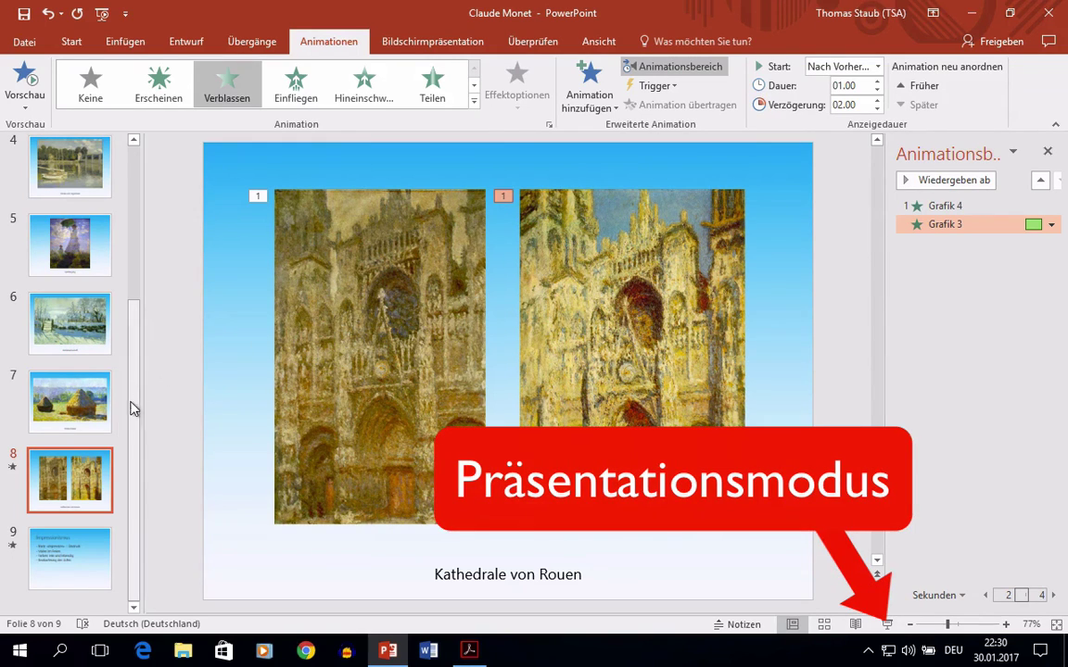
Step: Play the slide show through the cathedral fades and Impressionismus bullets, then exit to editing
left_click(885, 626)
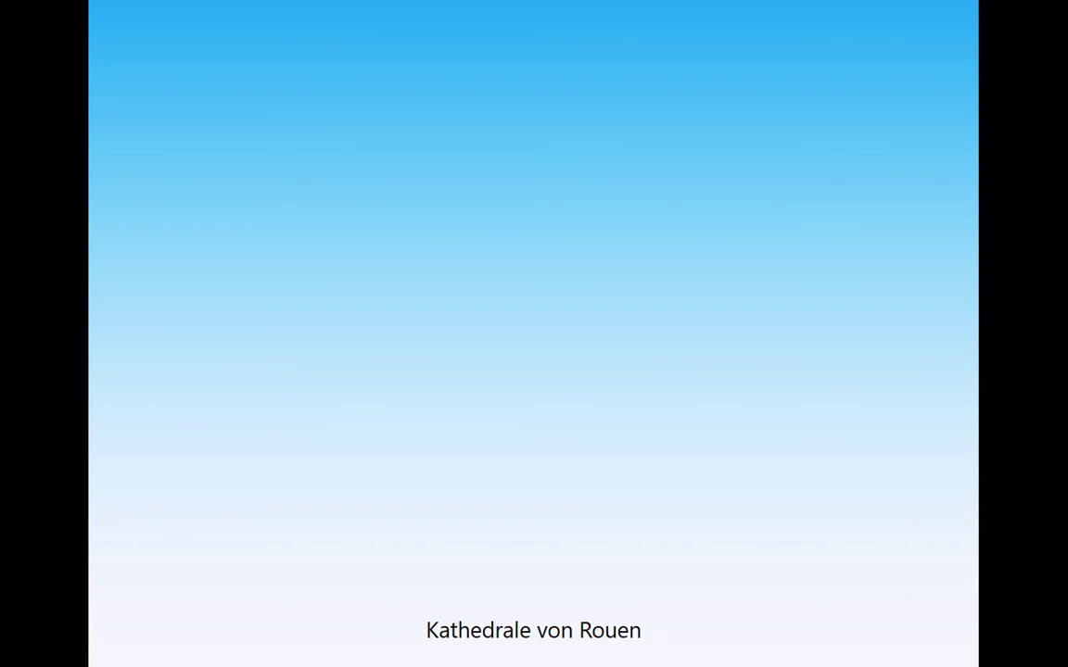
key("Right")
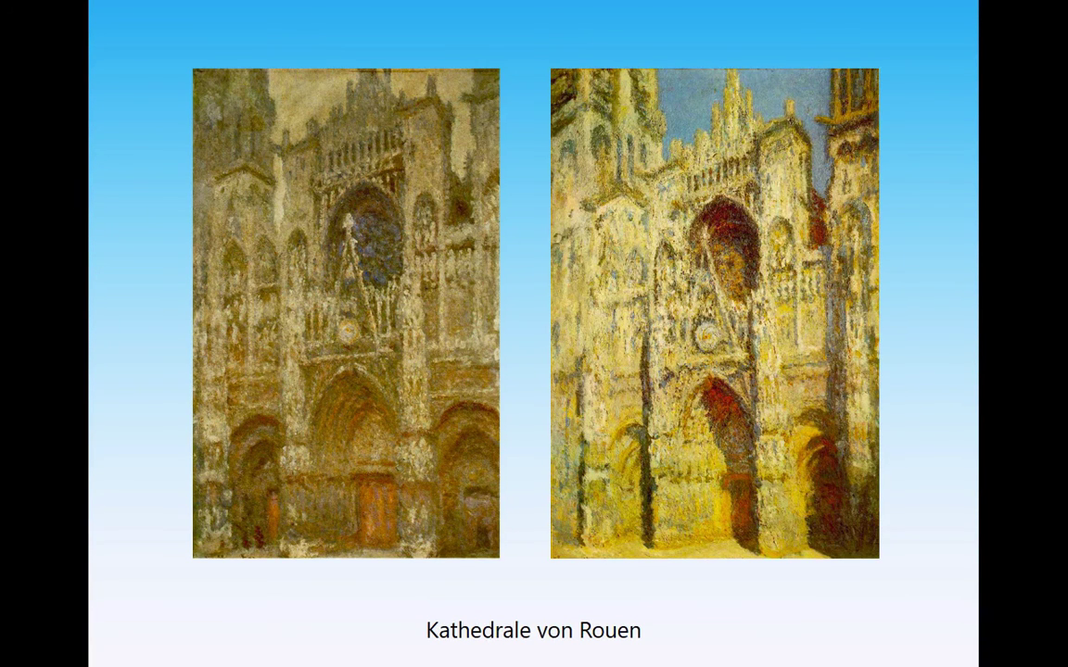
key("Right")
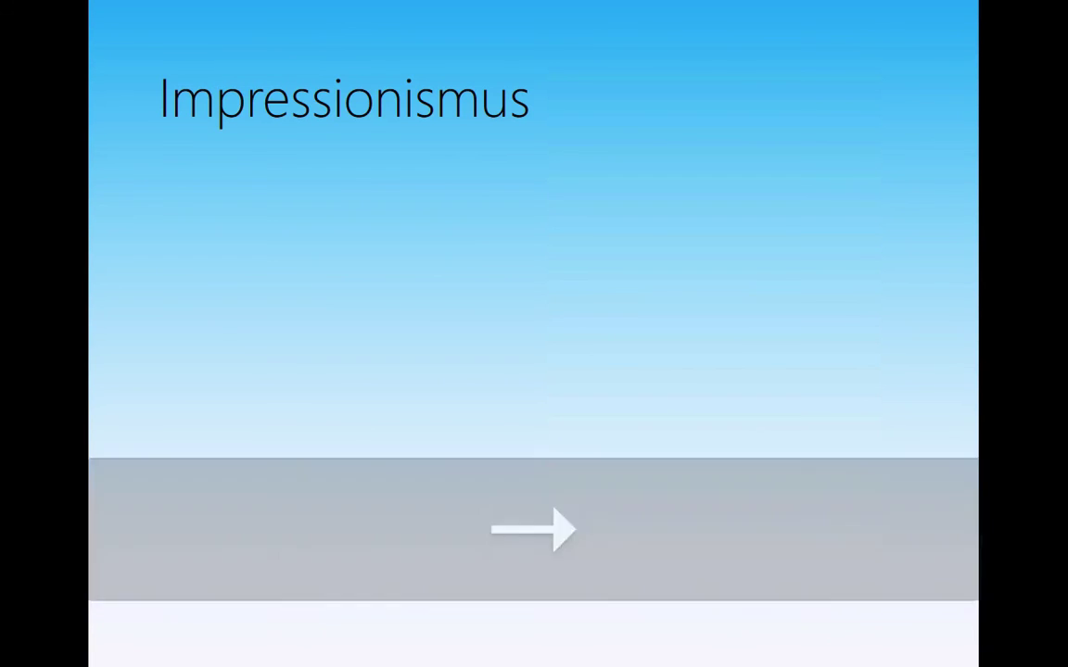
key("Right")
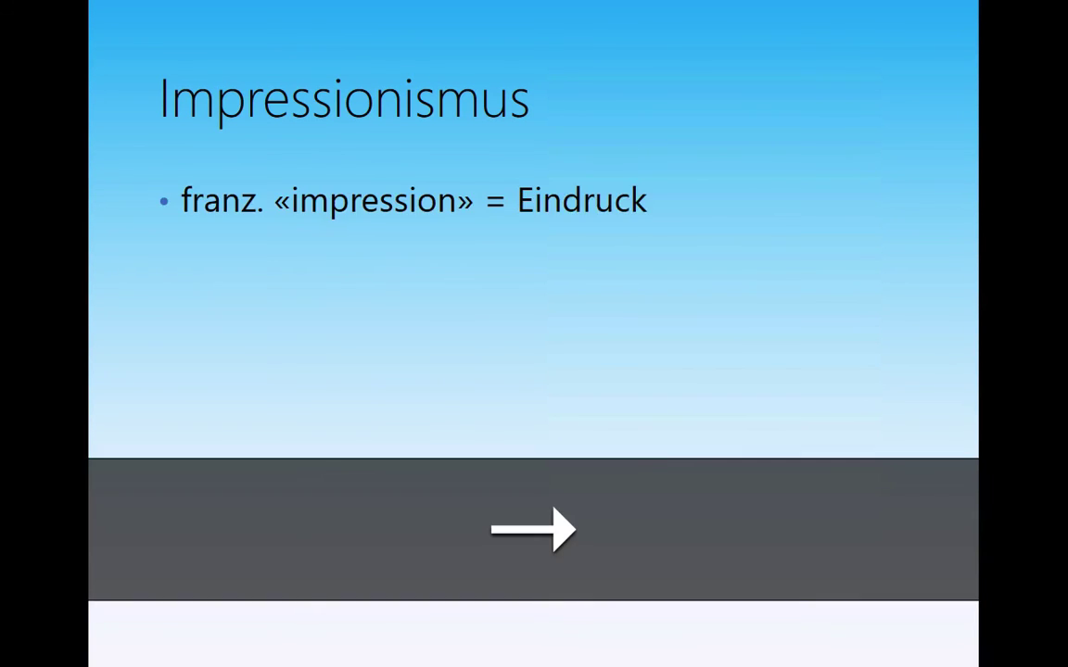
key("Right")
key("Right")
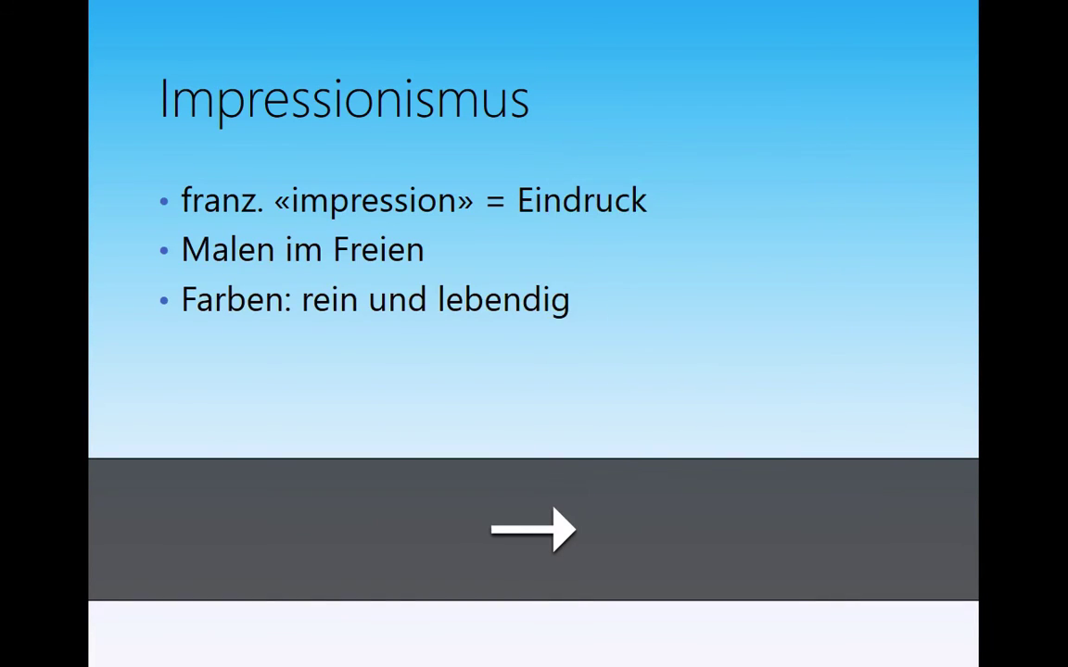
key("Right")
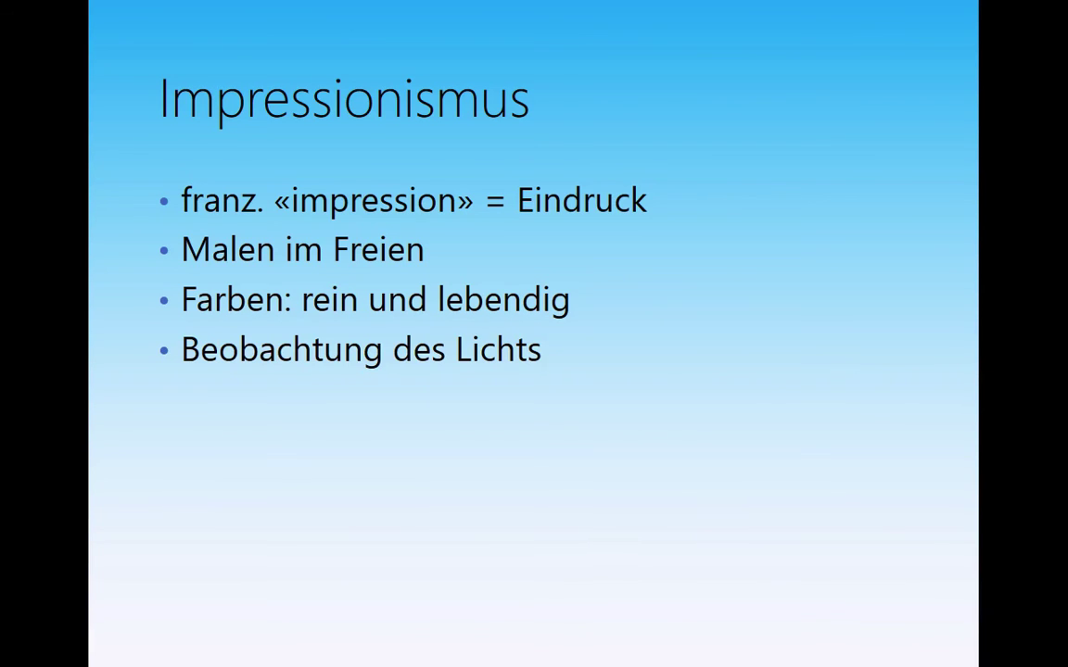
key("Escape")
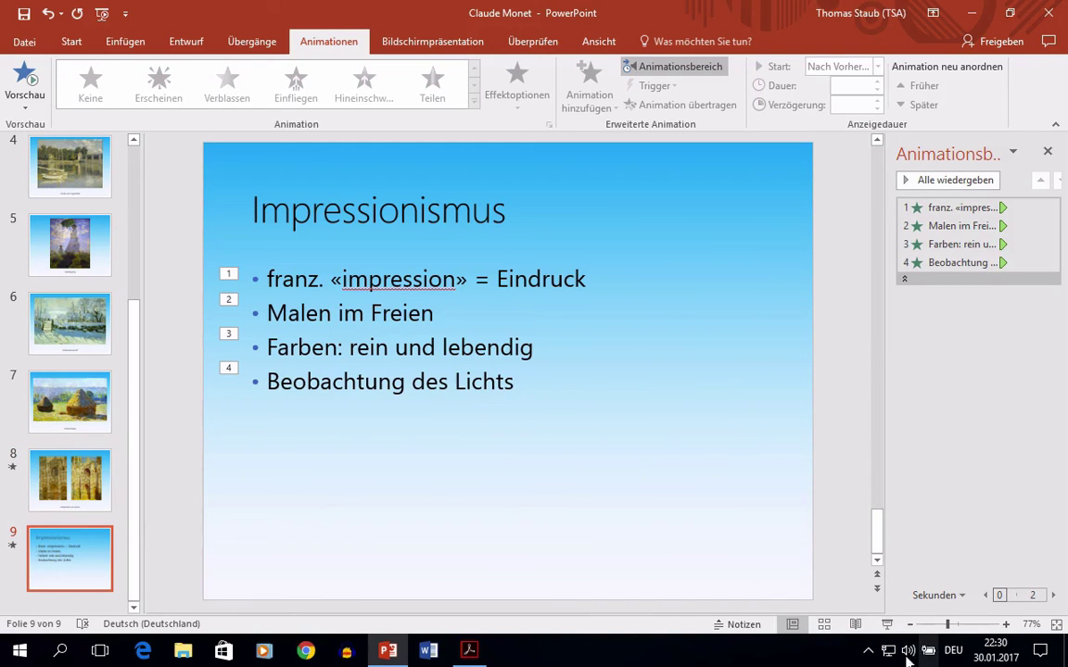